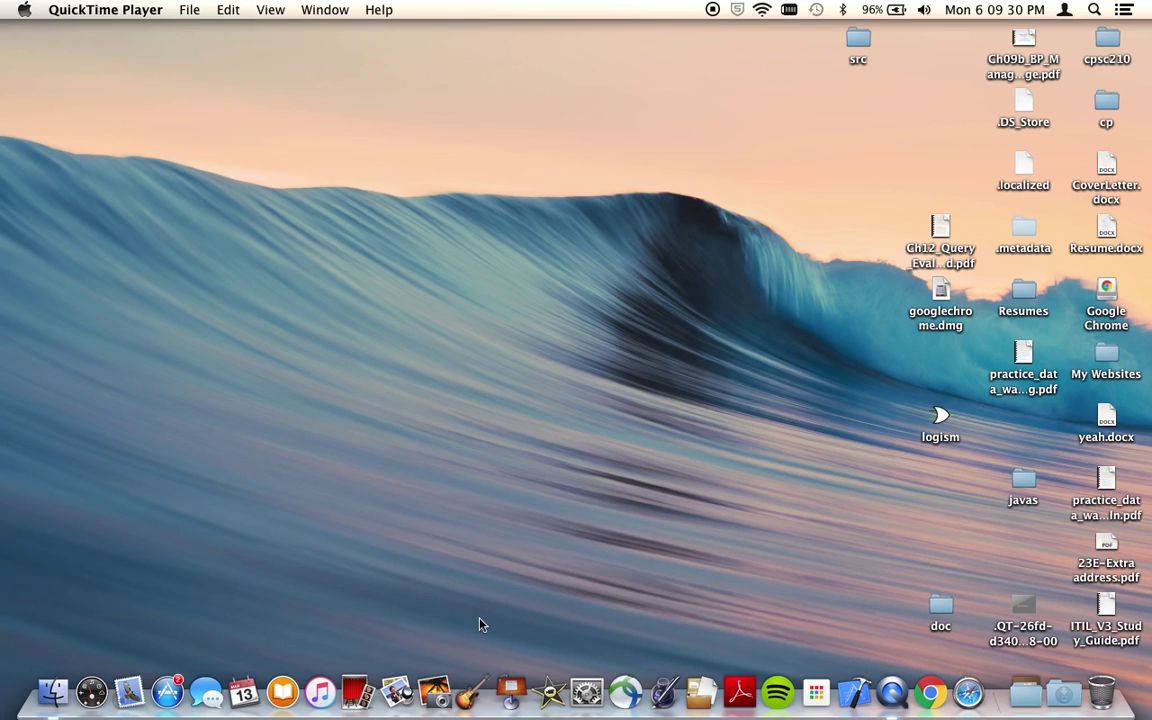
# Try the System Preferences Dock icon, then bring up the Apple menu
pyautogui.click(588, 680)
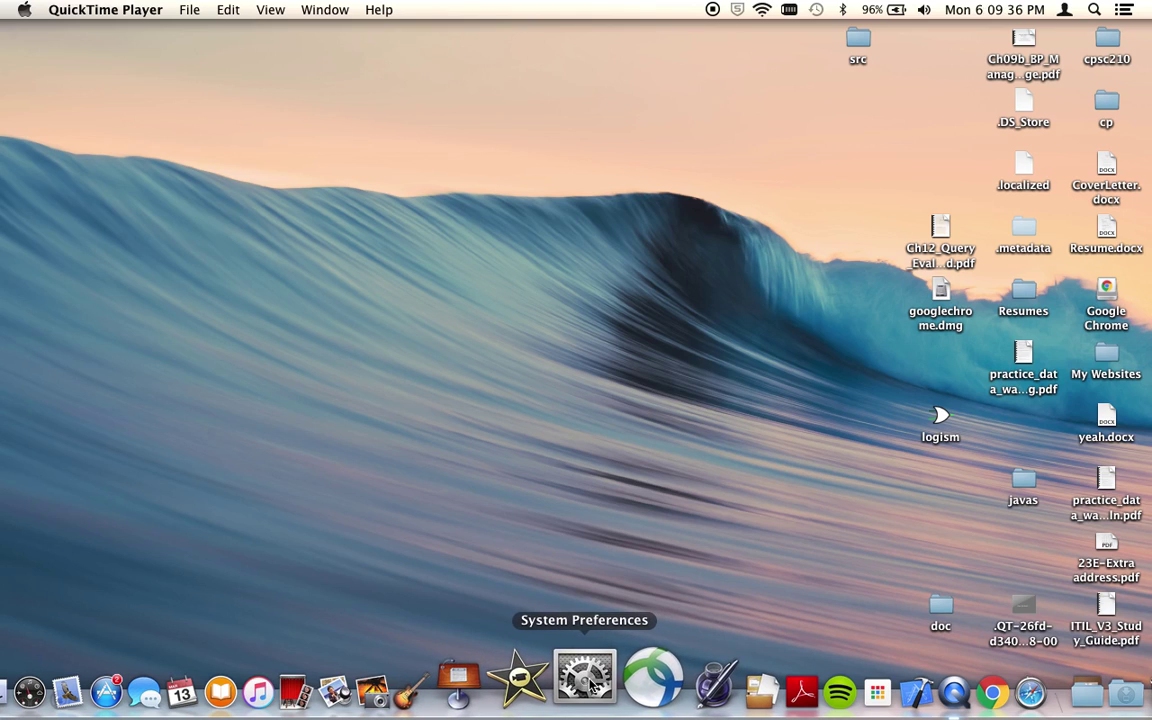
pyautogui.click(23, 10)
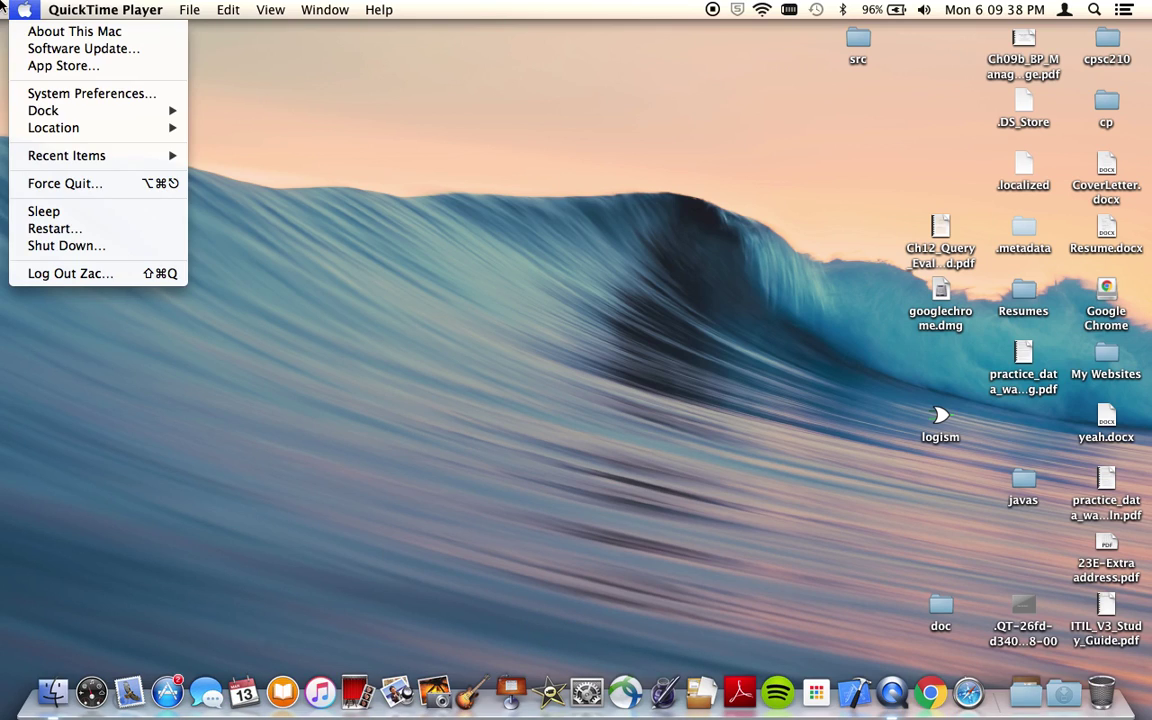
# Launch System Preferences from the Apple menu and go to the Users & Groups pane
pyautogui.click(46, 96)
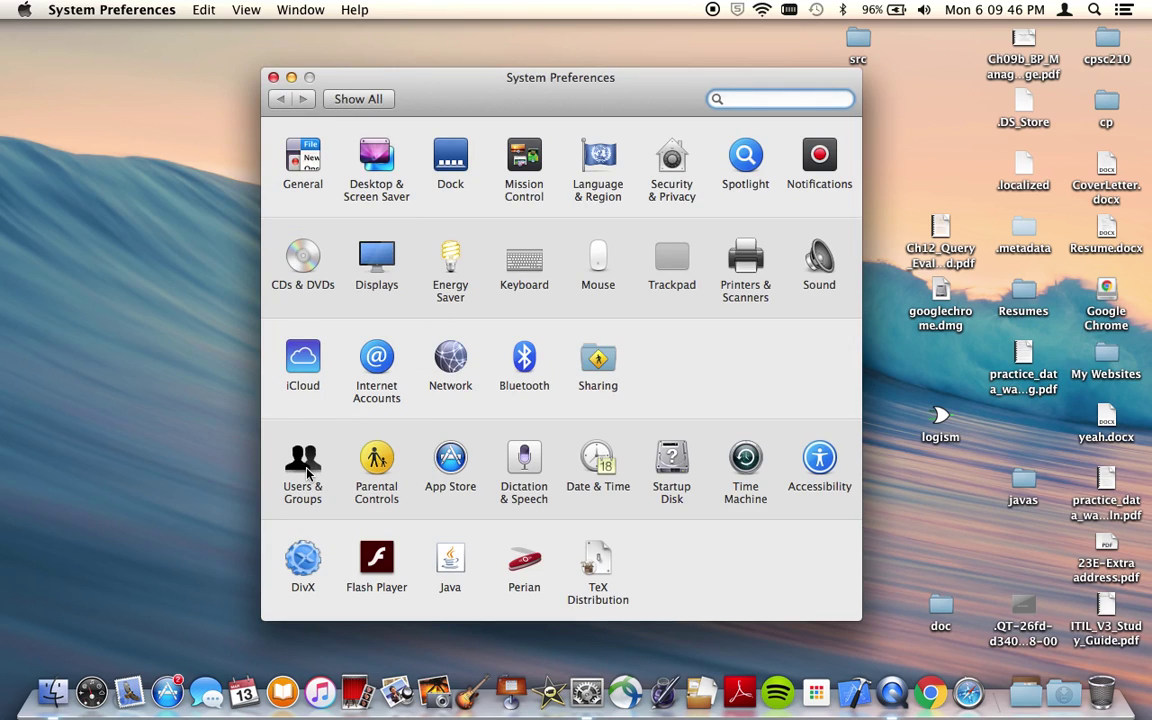
pyautogui.click(303, 462)
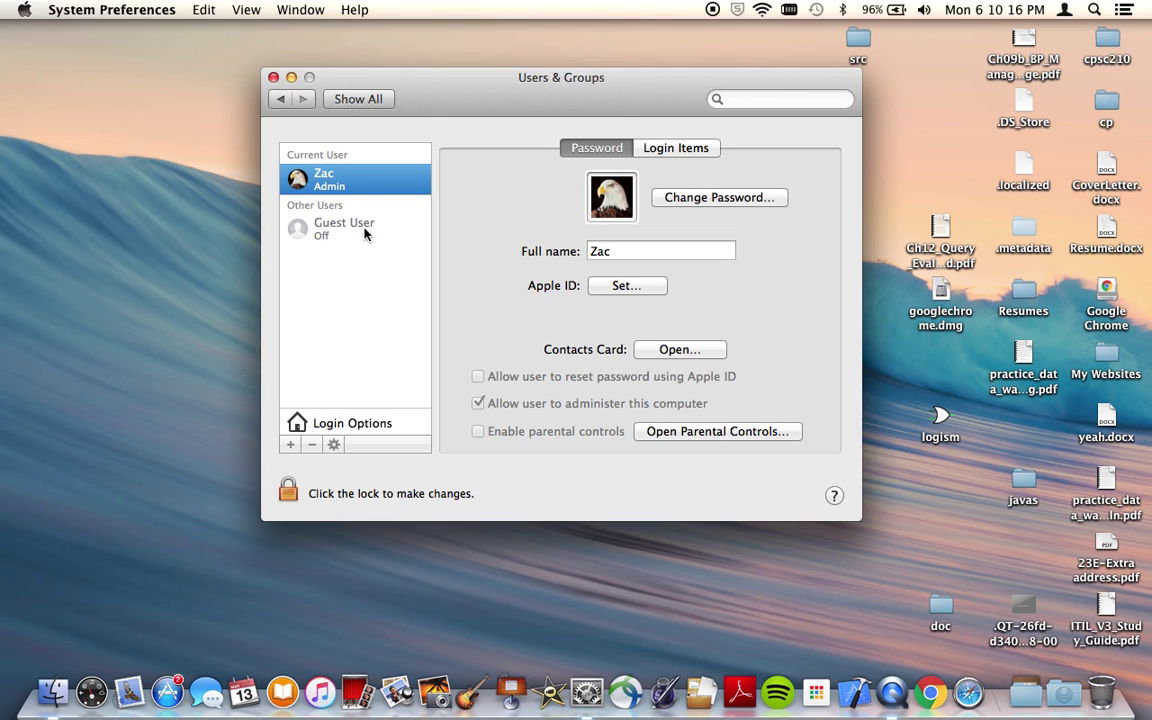
# Unlock the Users & Groups pane by authenticating with the admin password
pyautogui.click(297, 494)
pyautogui.click(289, 488)
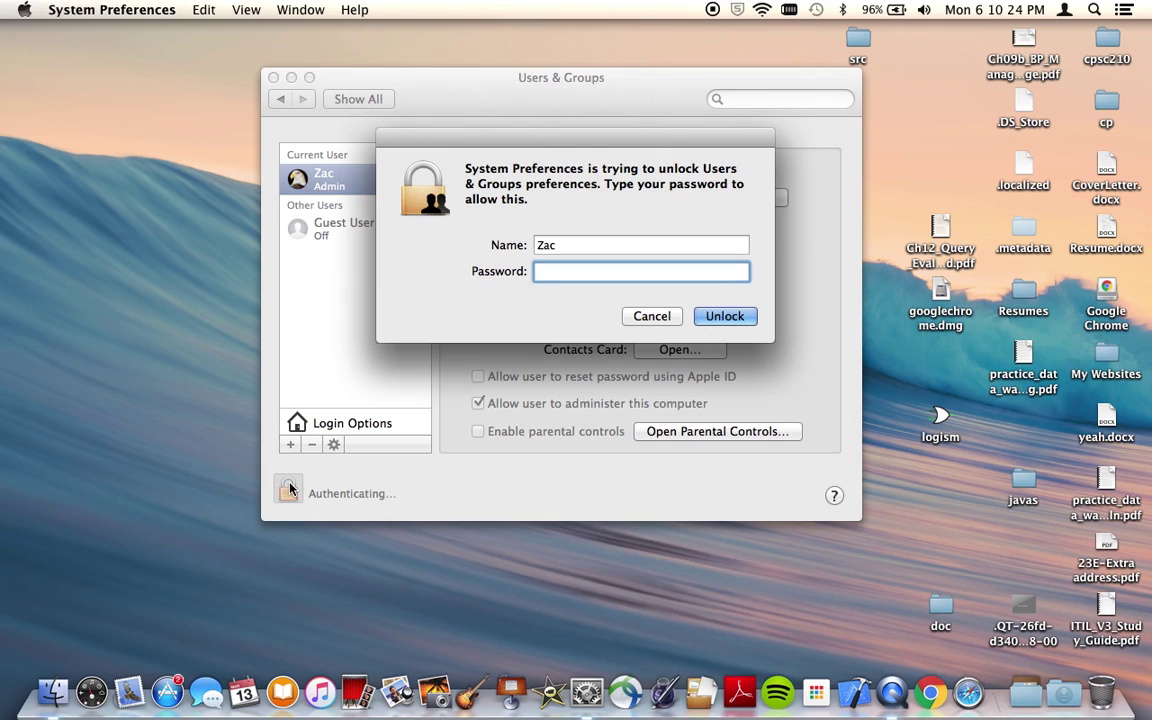
pyautogui.write('••••••••')
pyautogui.write('•••')
pyautogui.press('Return')
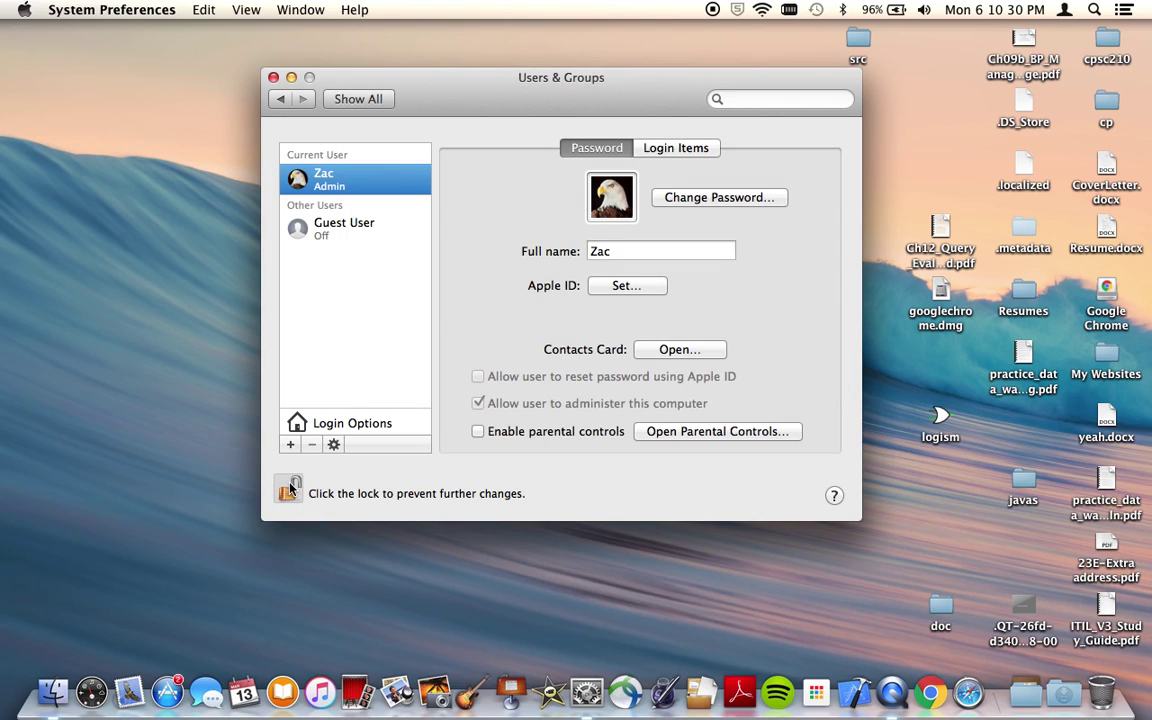
# Select Guest User and toggle 'Allow guests to log in' on, then back off
pyautogui.click(330, 236)
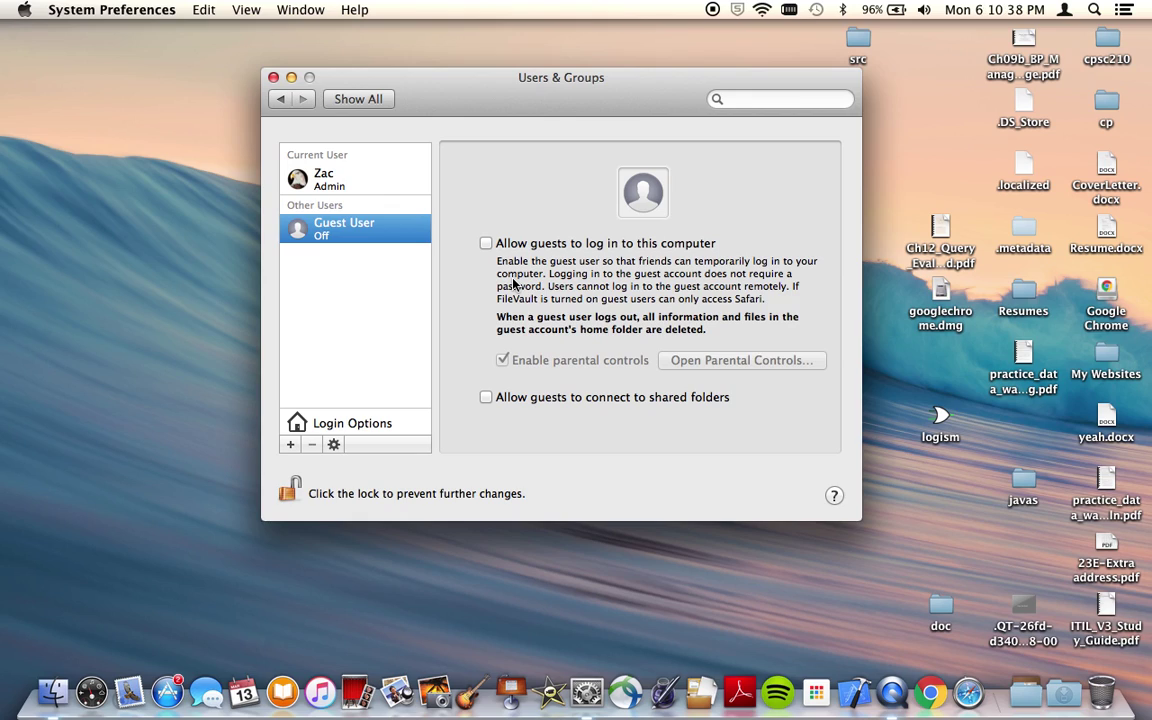
pyautogui.click(486, 244)
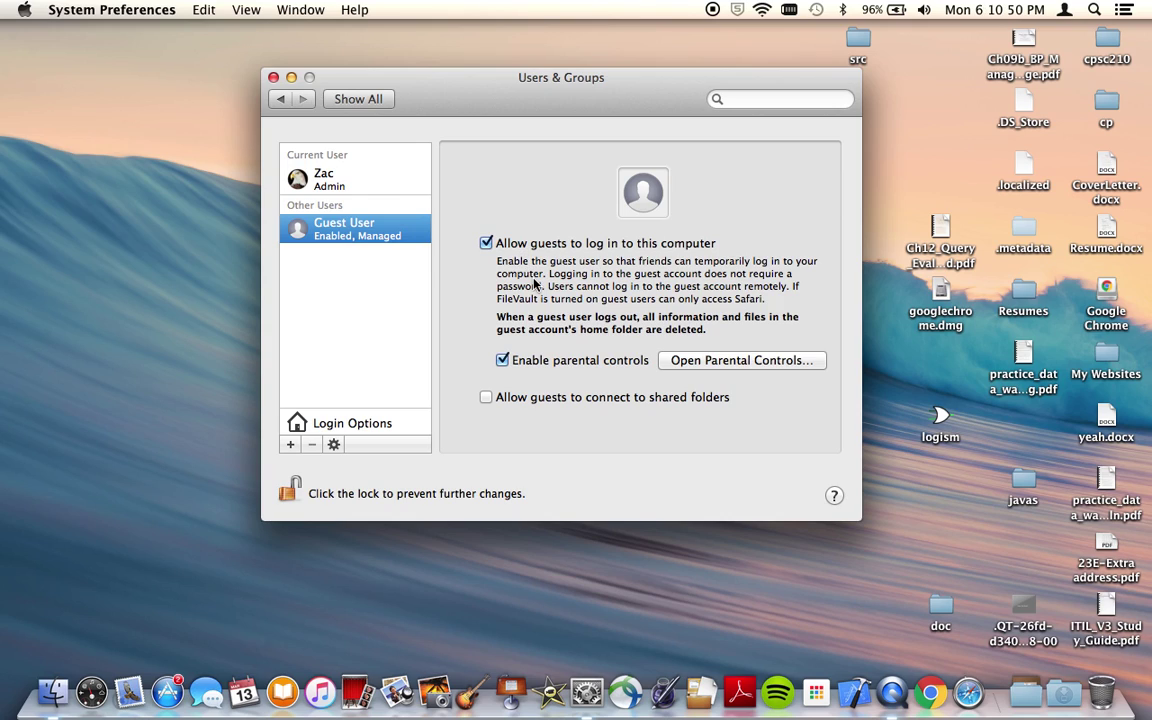
pyautogui.click(486, 244)
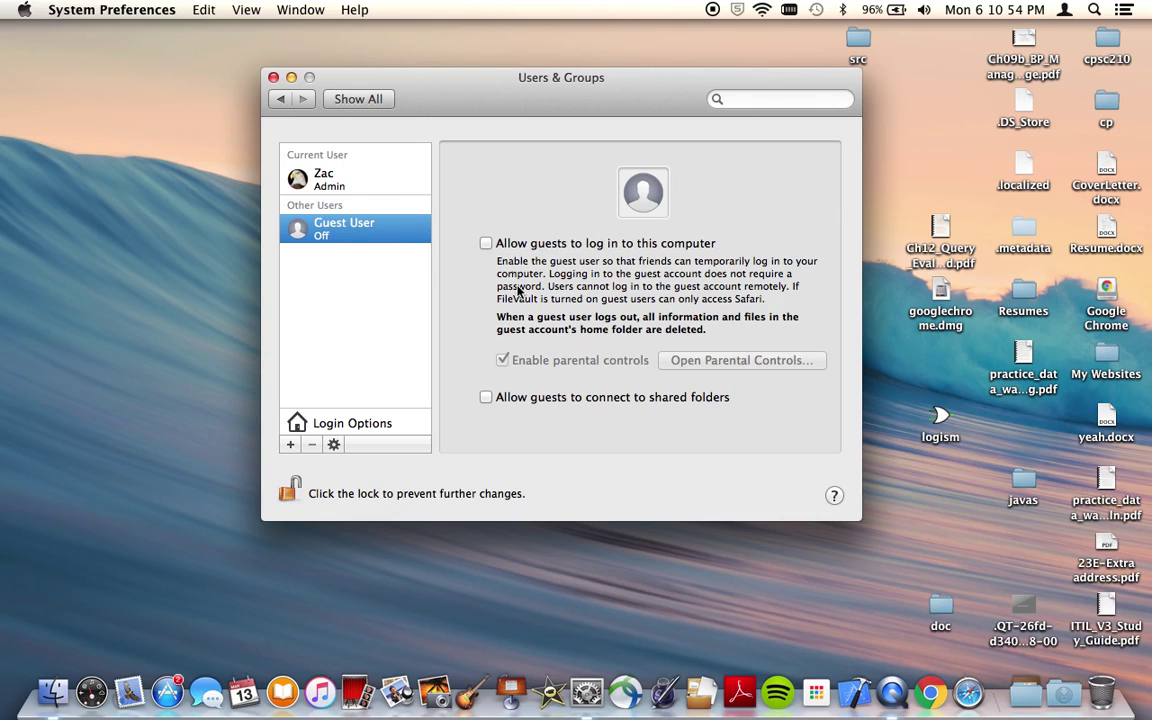
# Add a new user account and show the New Account type choices
pyautogui.click(289, 446)
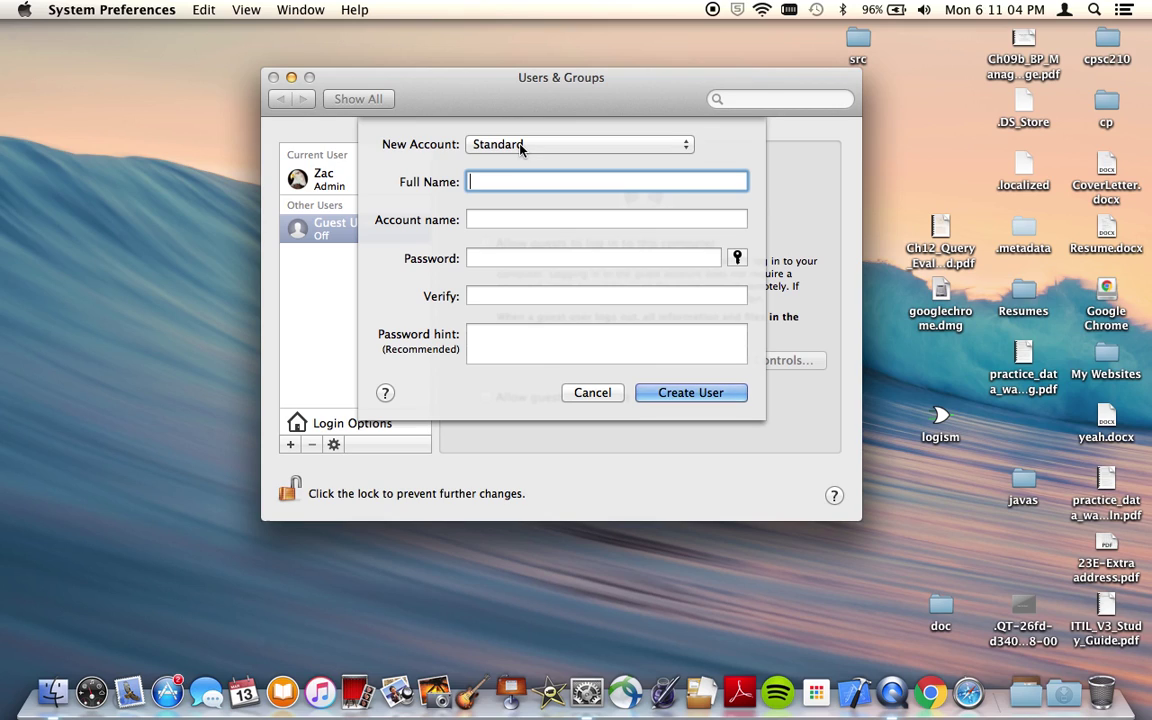
pyautogui.click(520, 146)
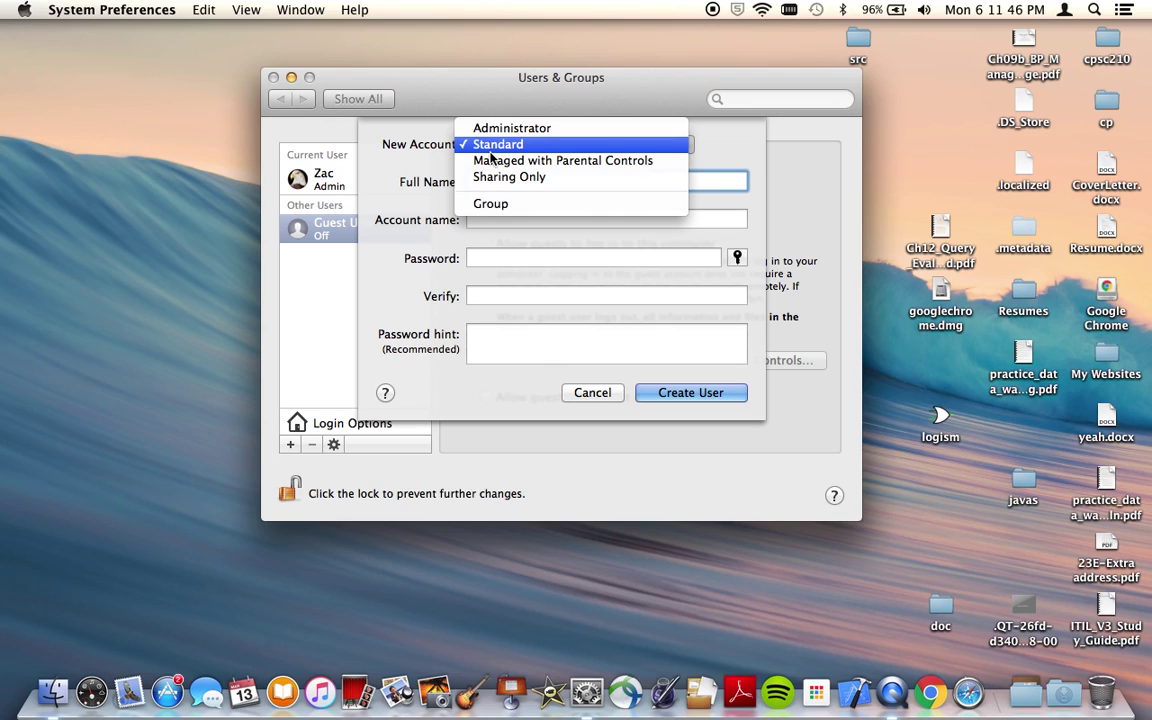
# Create a Standard account with full name Cory and a verified password
pyautogui.click(490, 150)
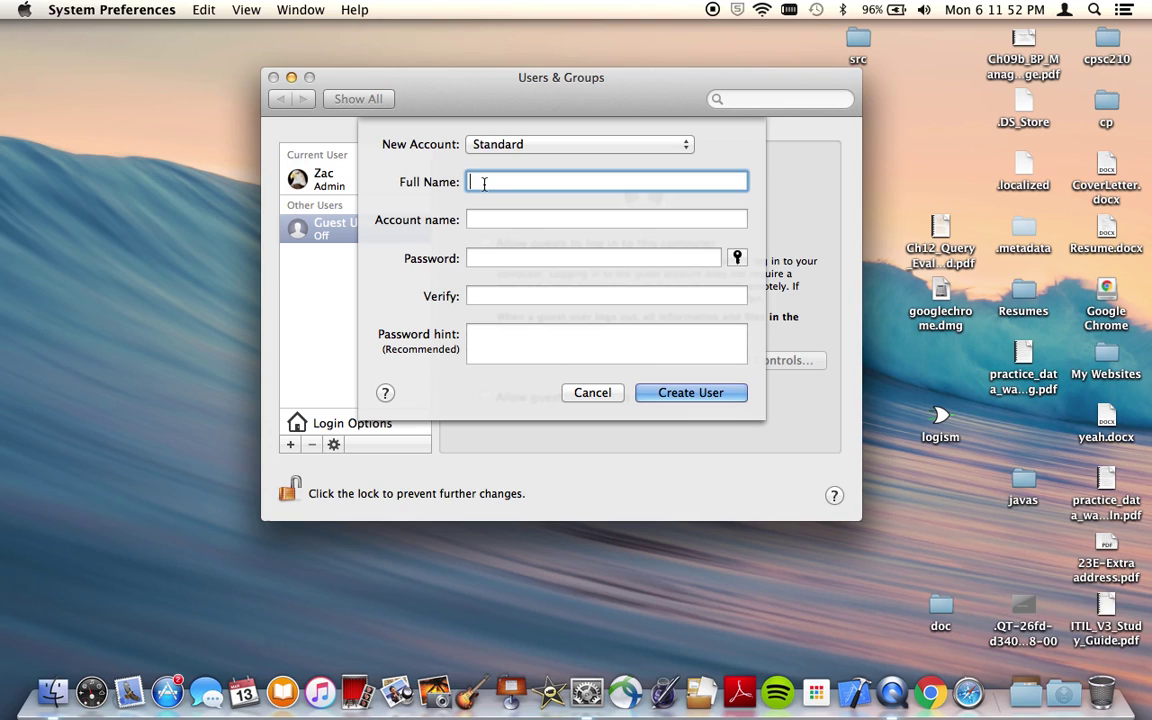
pyautogui.press('Tab')
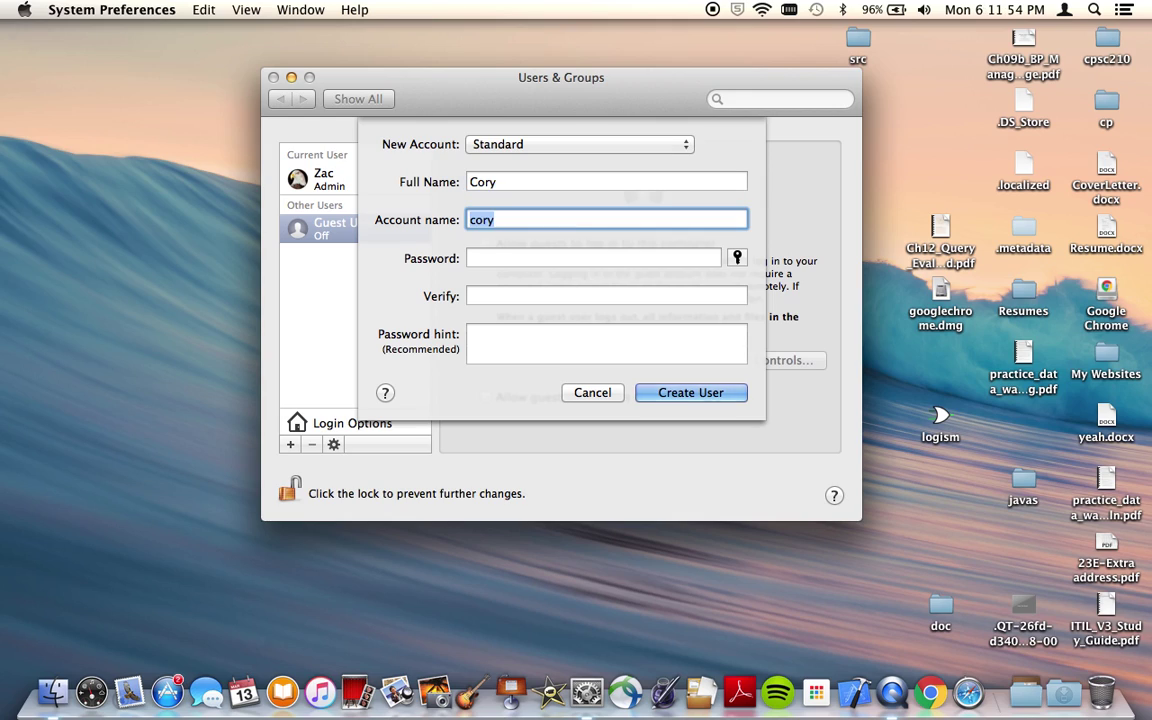
pyautogui.press('Tab')
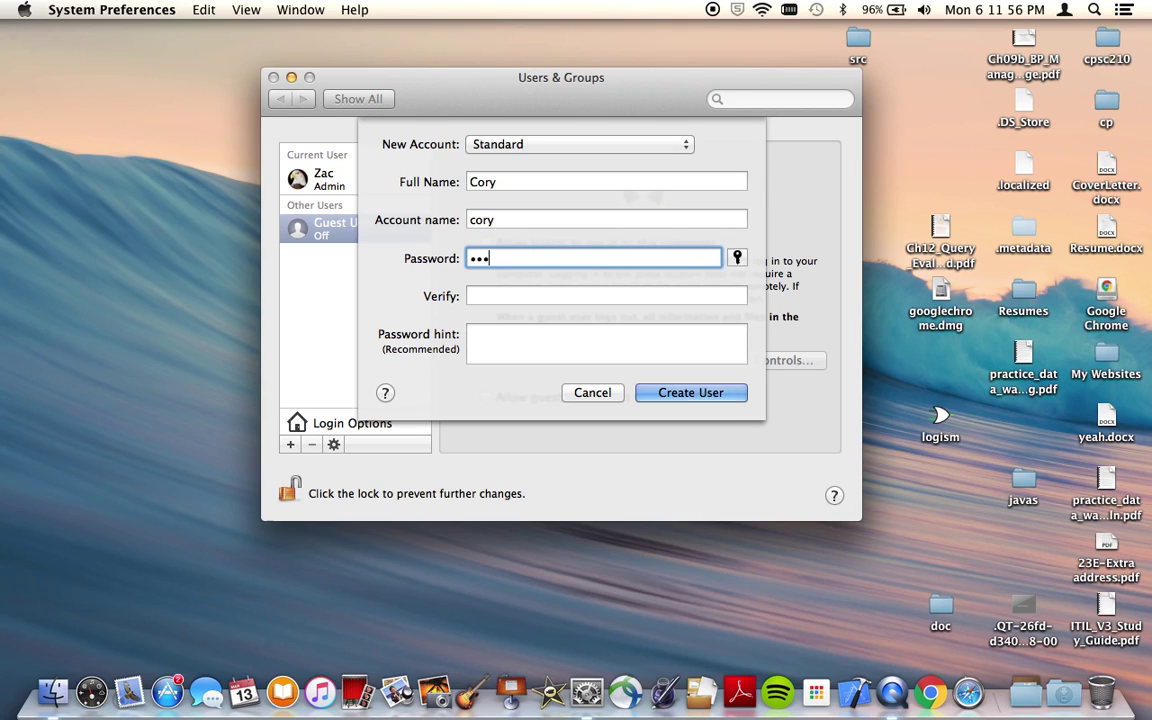
pyautogui.press('Tab')
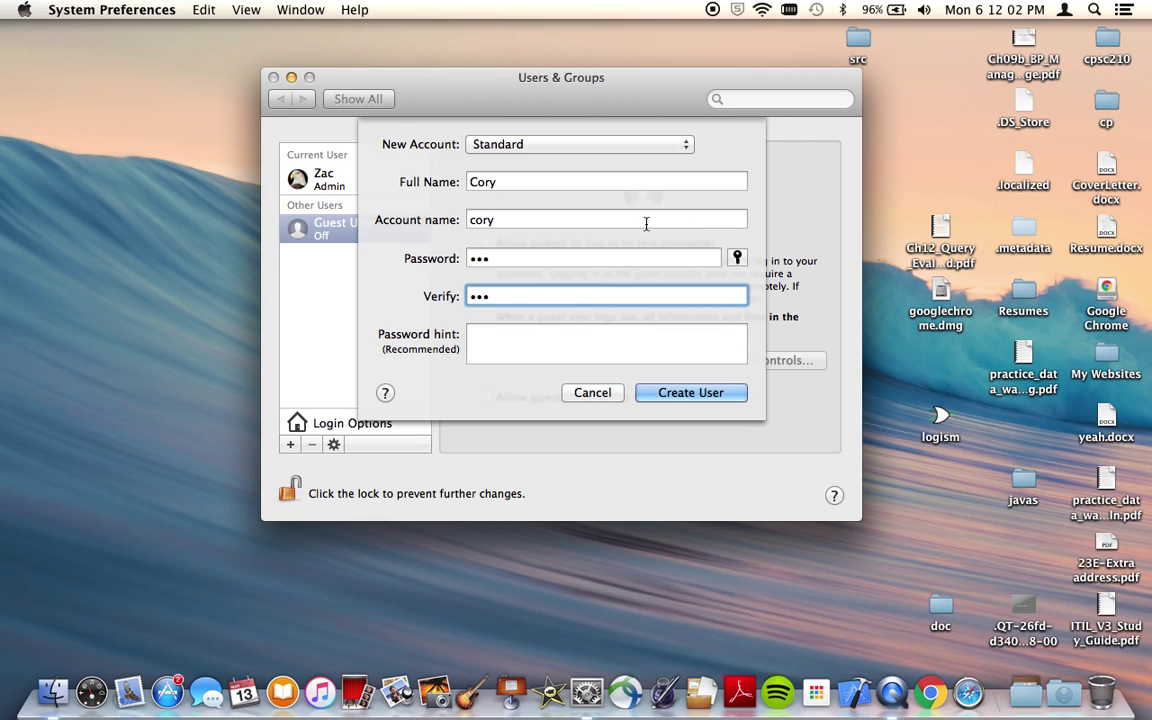
pyautogui.press('Escape')
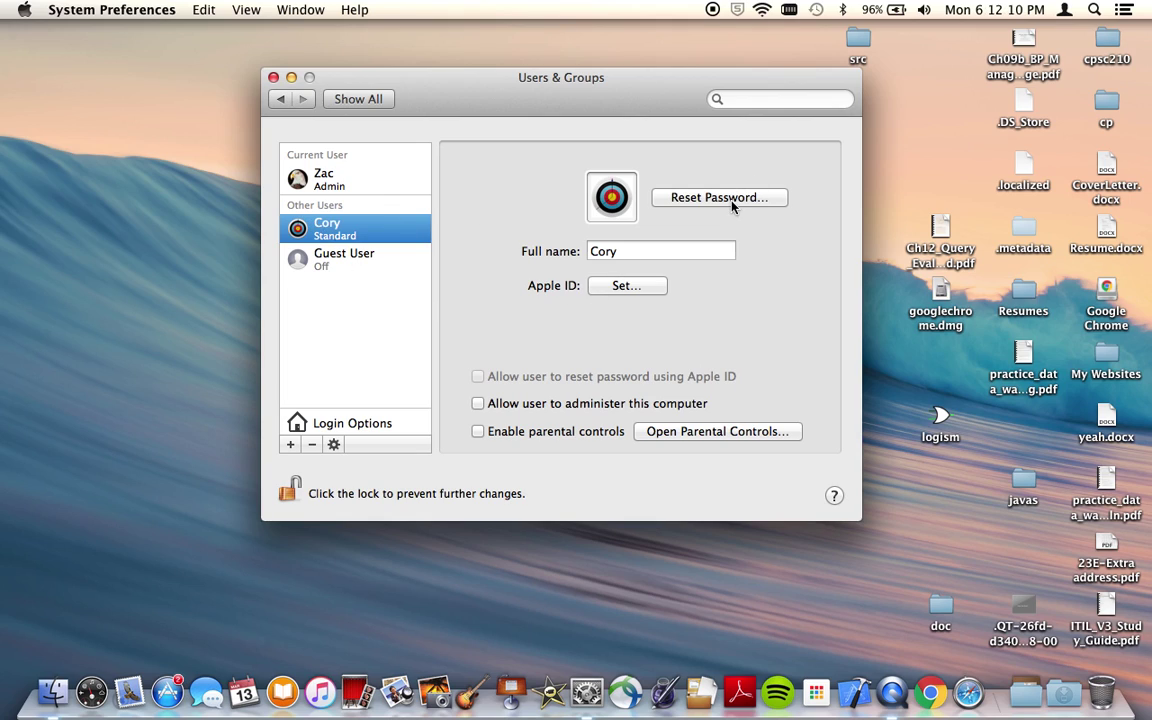
# Set Cory's picture to the zebra image and bring up his Reset Password form
pyautogui.click(625, 212)
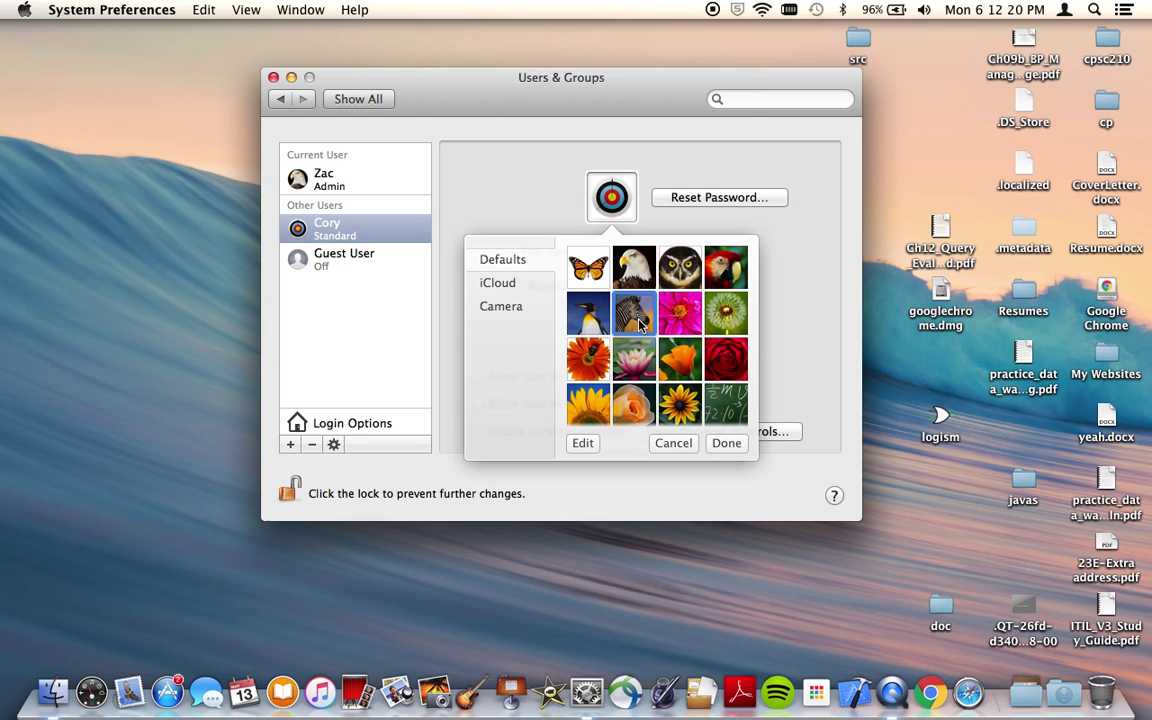
pyautogui.doubleClick(640, 318)
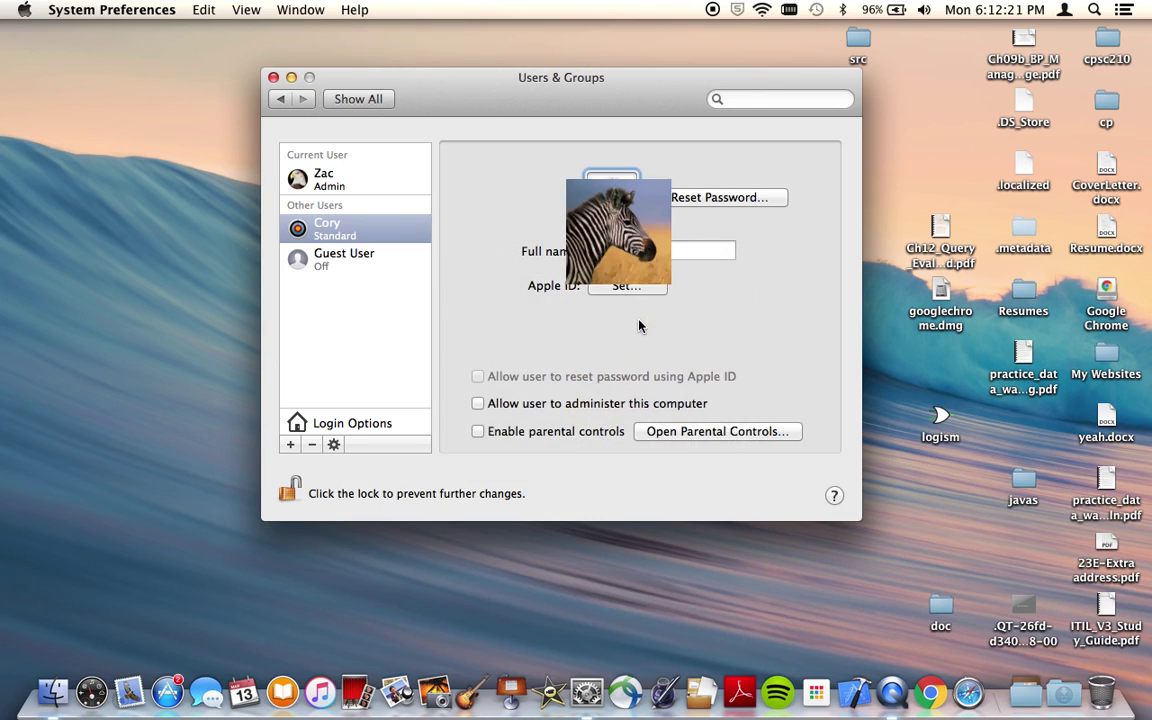
pyautogui.click(713, 200)
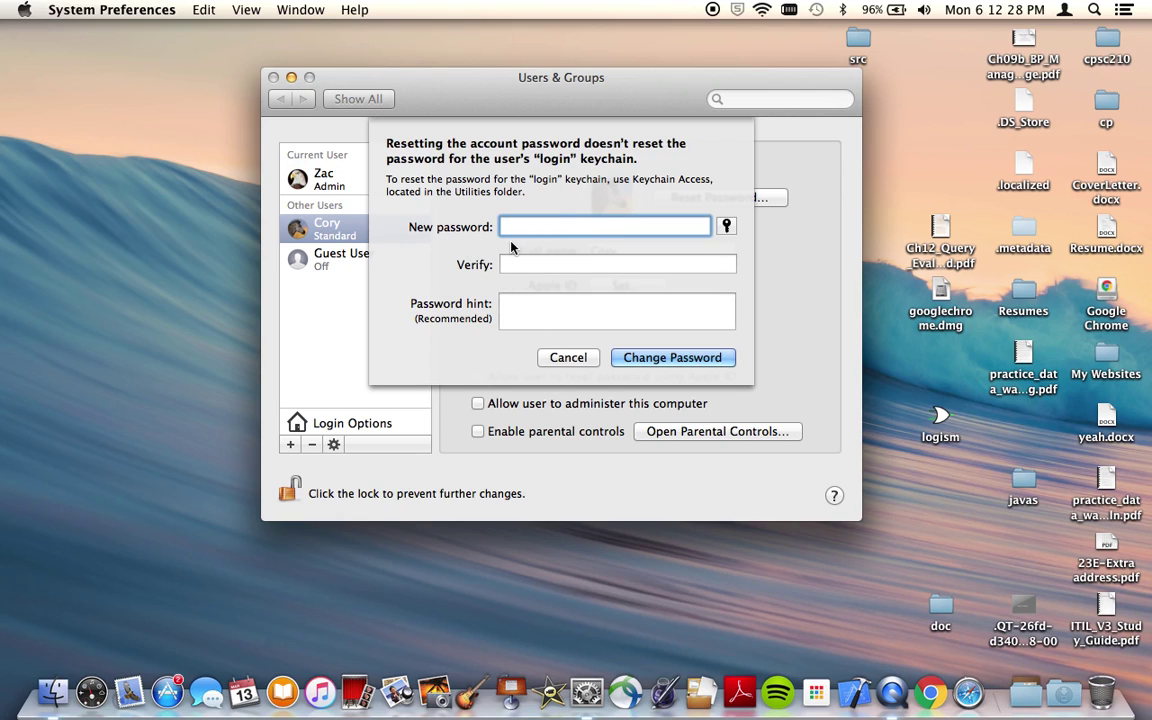
# Cancel the password reset for Cory
pyautogui.click(567, 358)
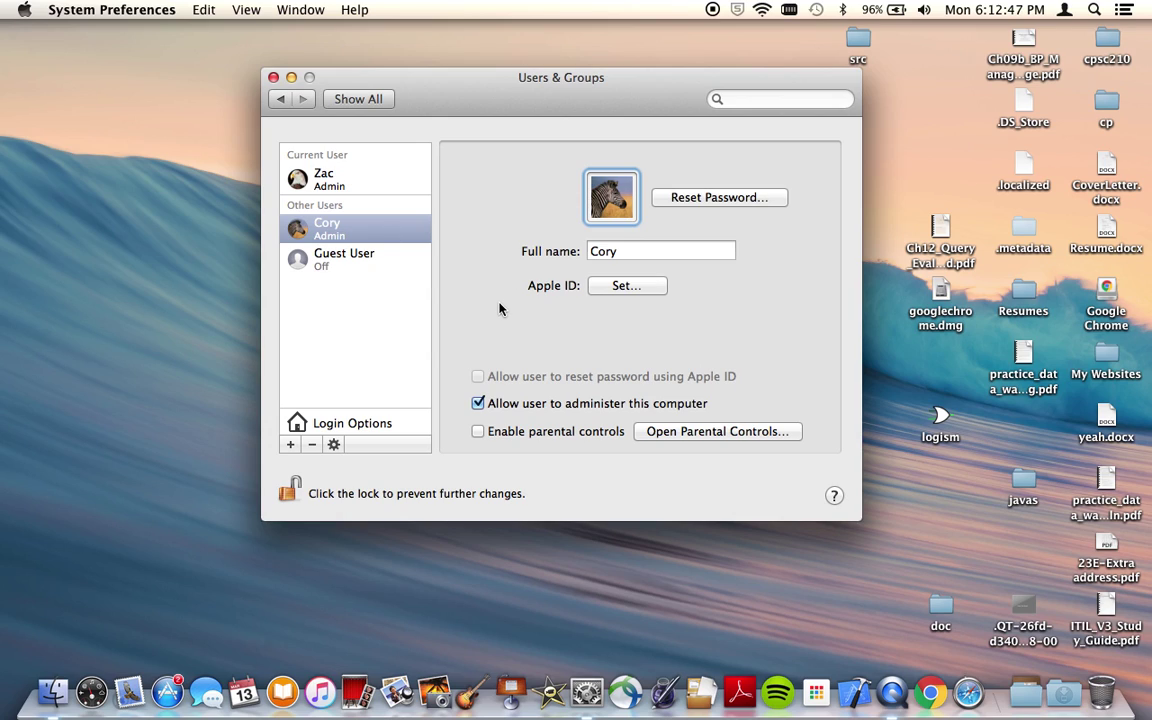
# Decline enabling parental controls for Cory and reselect his account in the list
pyautogui.click(478, 434)
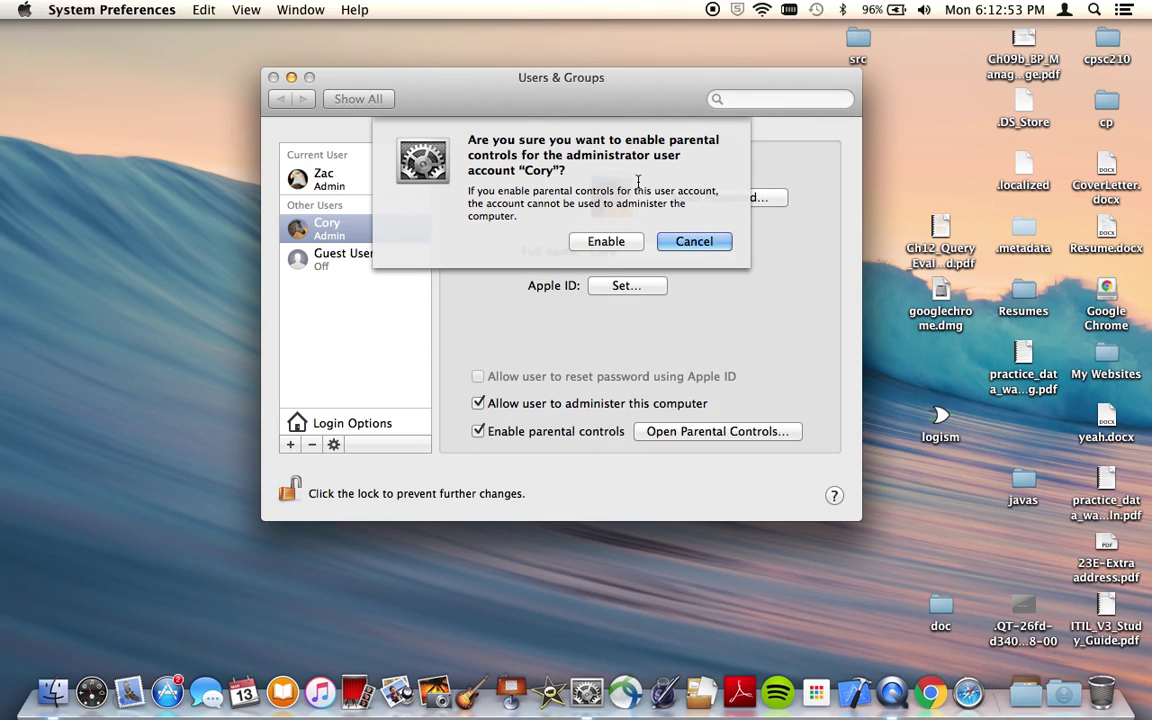
pyautogui.click(700, 243)
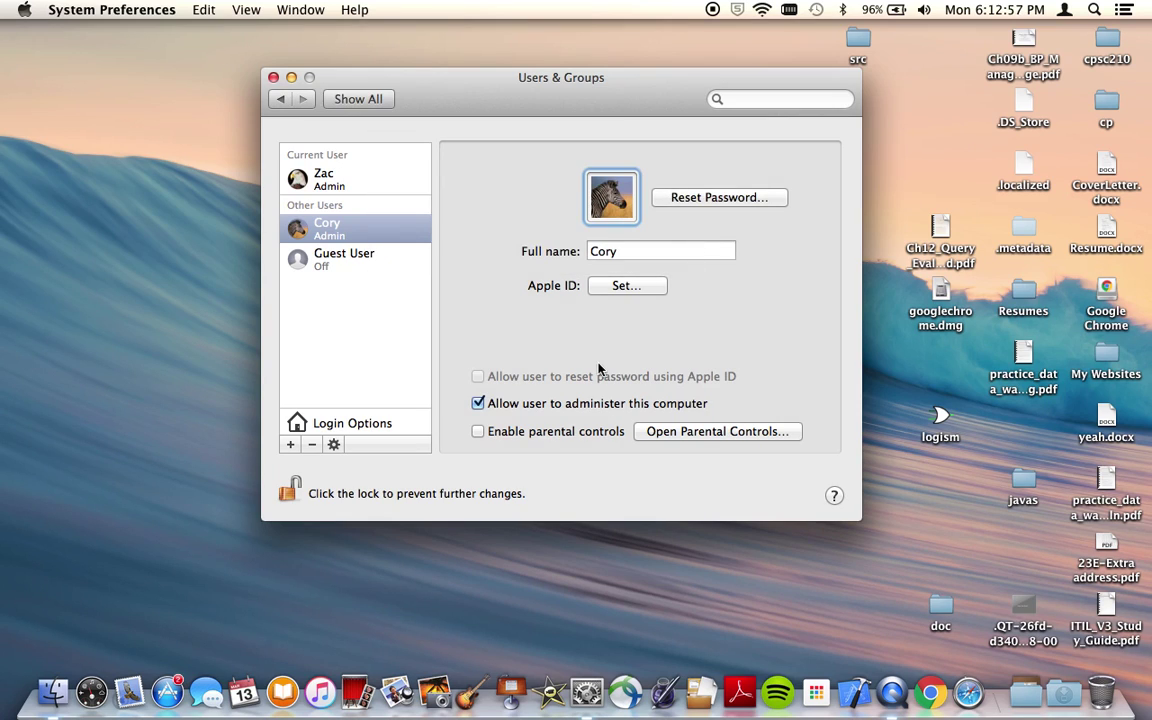
pyautogui.click(337, 231)
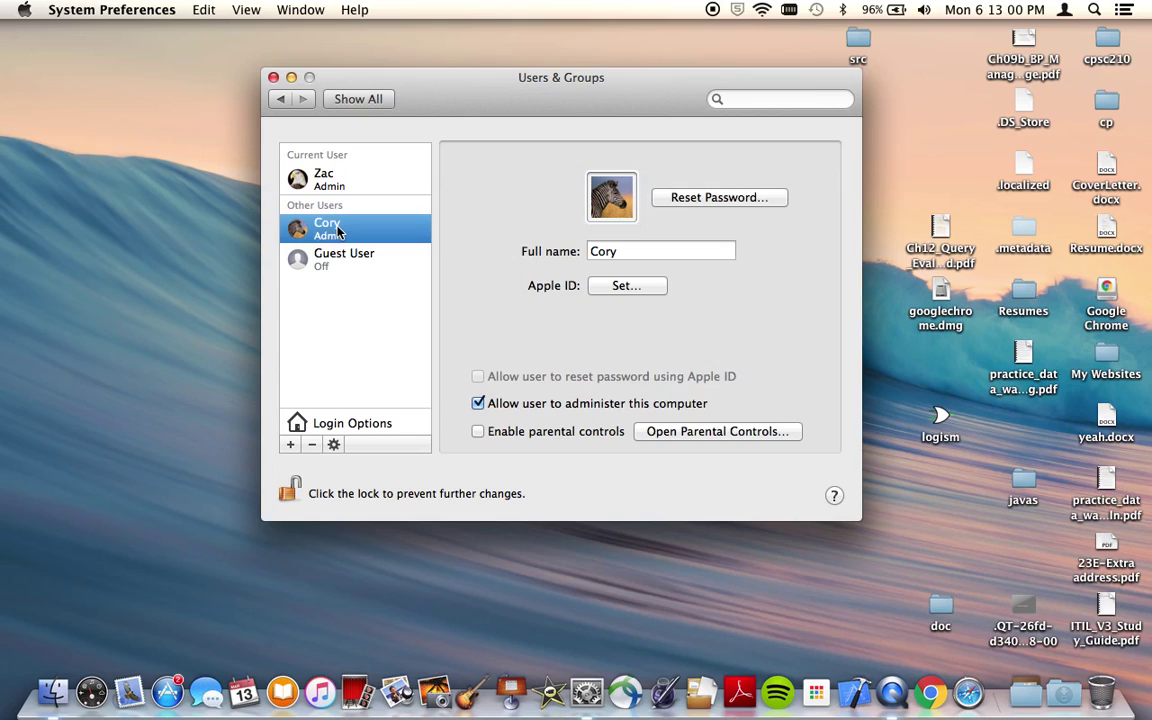
pyautogui.click(312, 446)
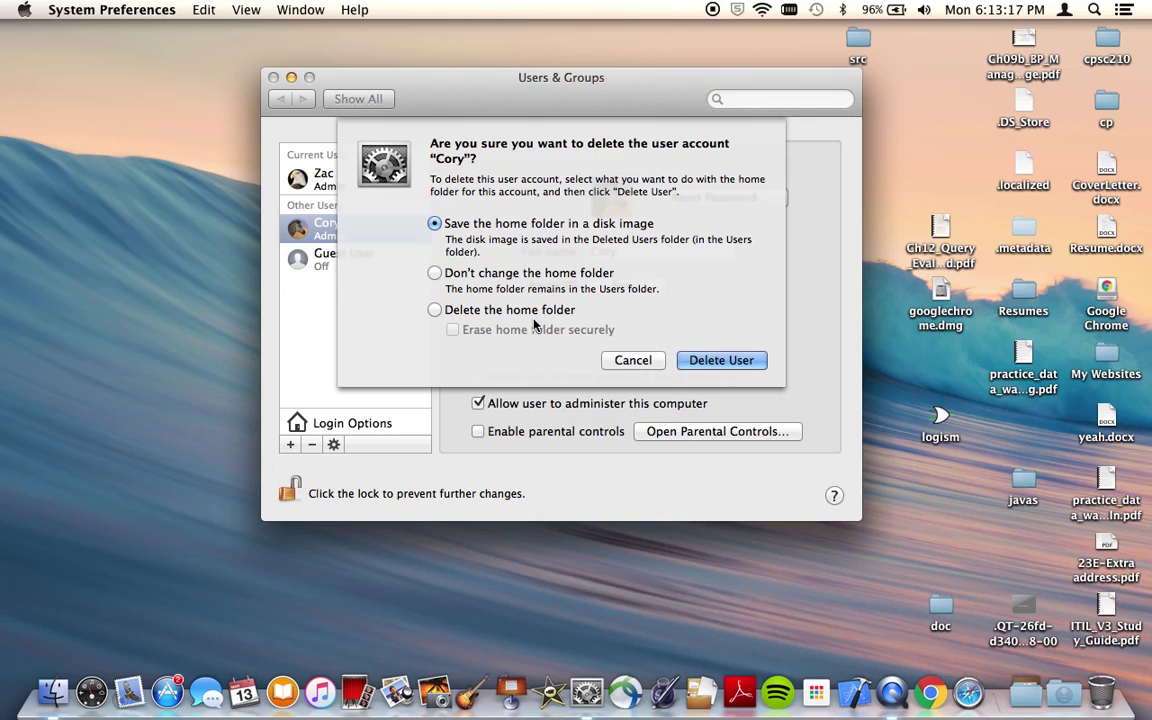
pyautogui.click(434, 311)
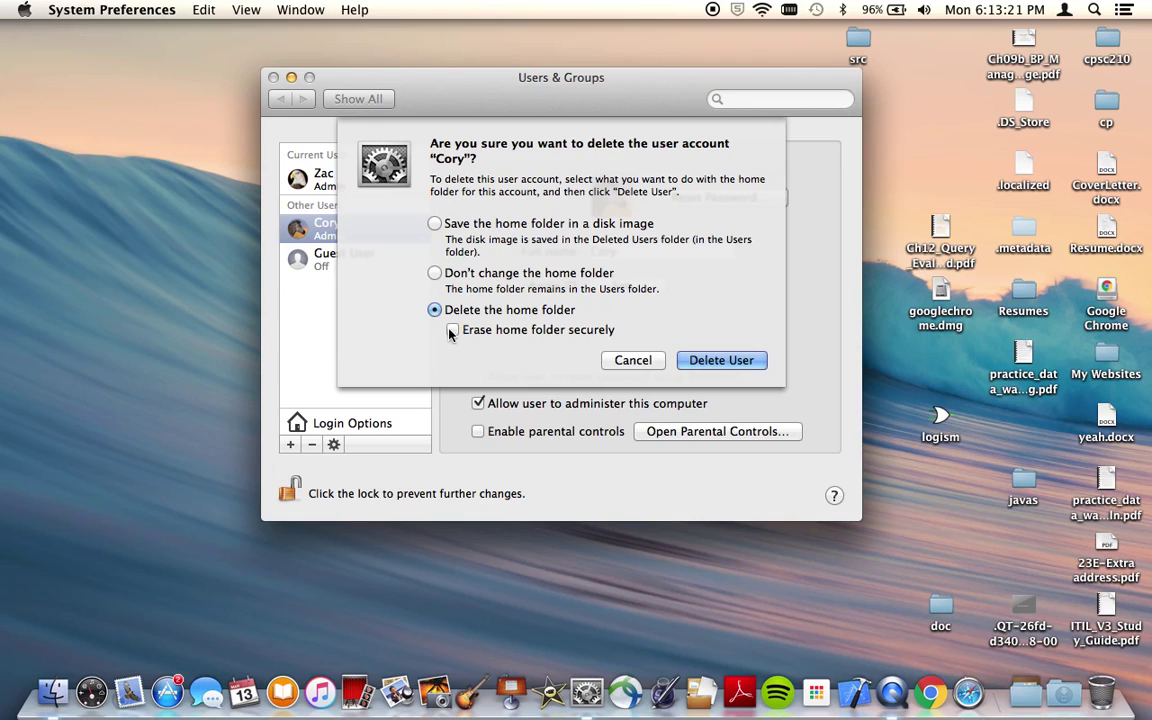
pyautogui.click(452, 330)
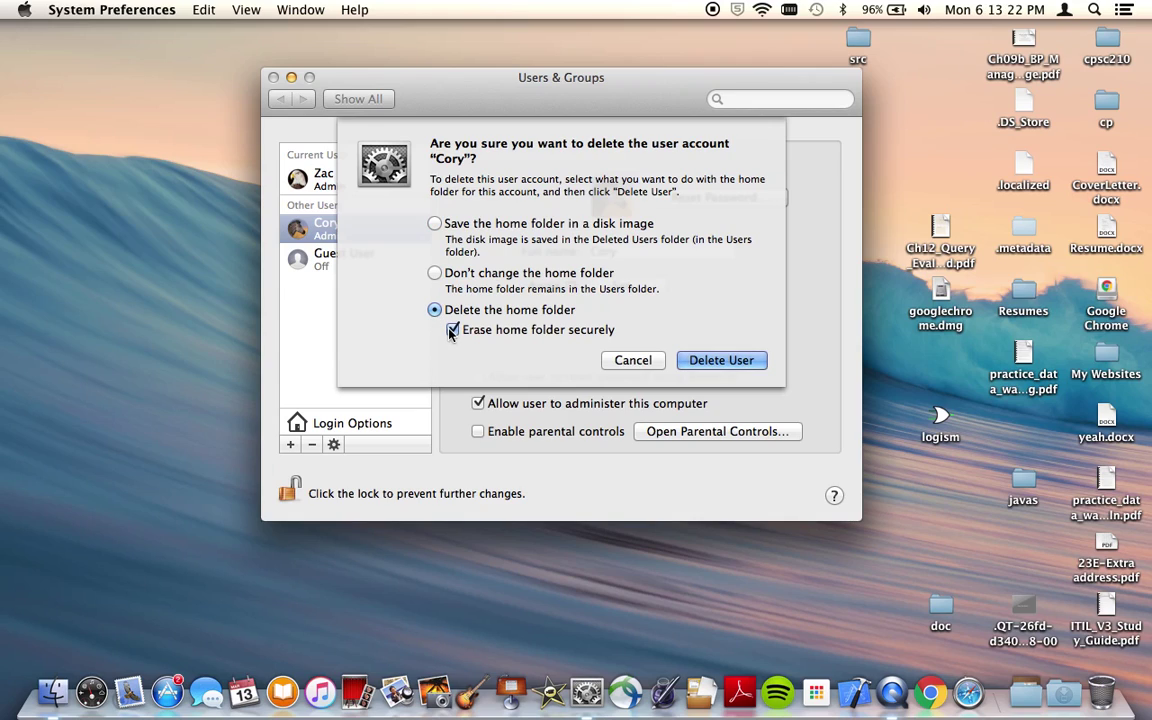
pyautogui.click(721, 360)
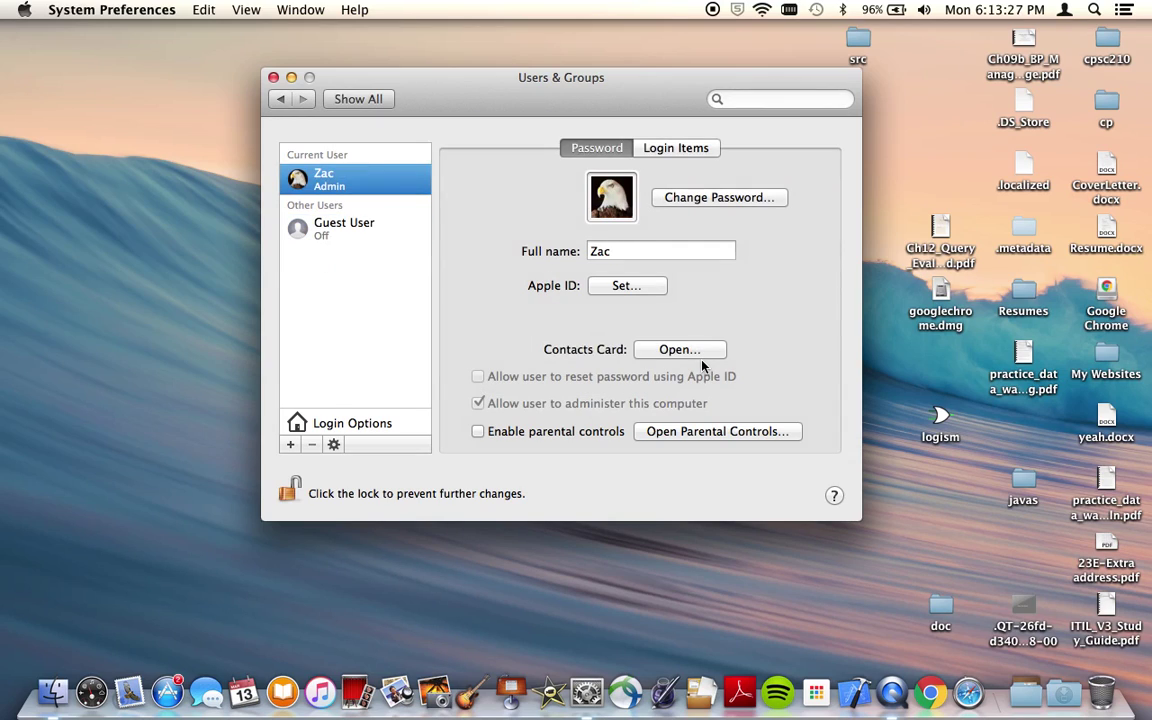